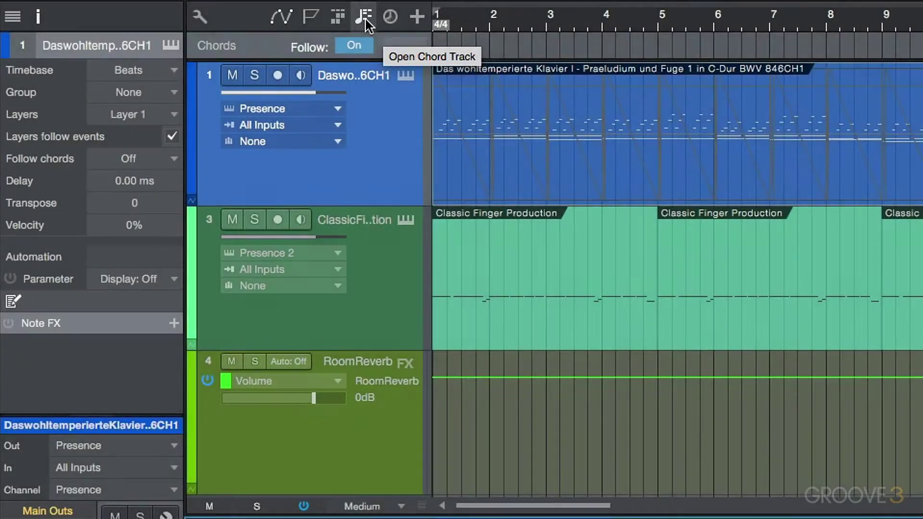
Hide and show the chord track row, then turn arrangement chord following off and on again
click(364, 18)
click(364, 17)
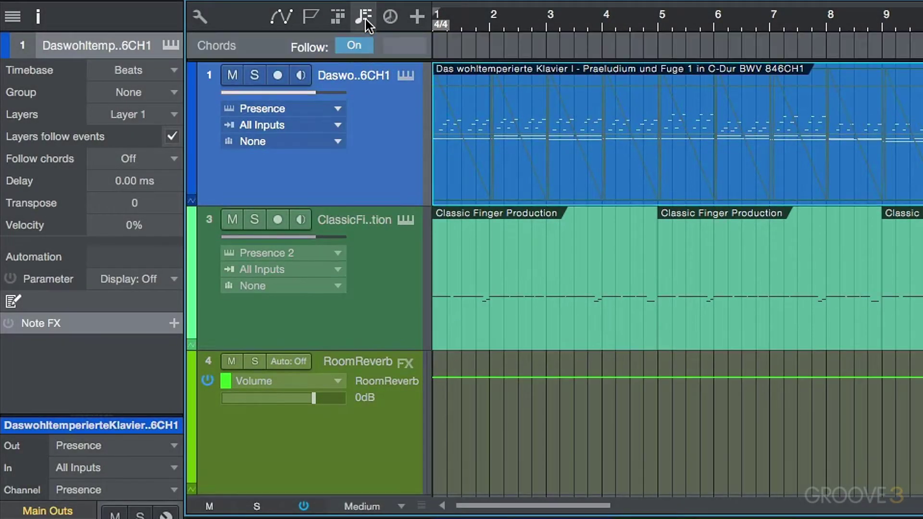
click(364, 18)
click(364, 17)
click(356, 46)
click(355, 46)
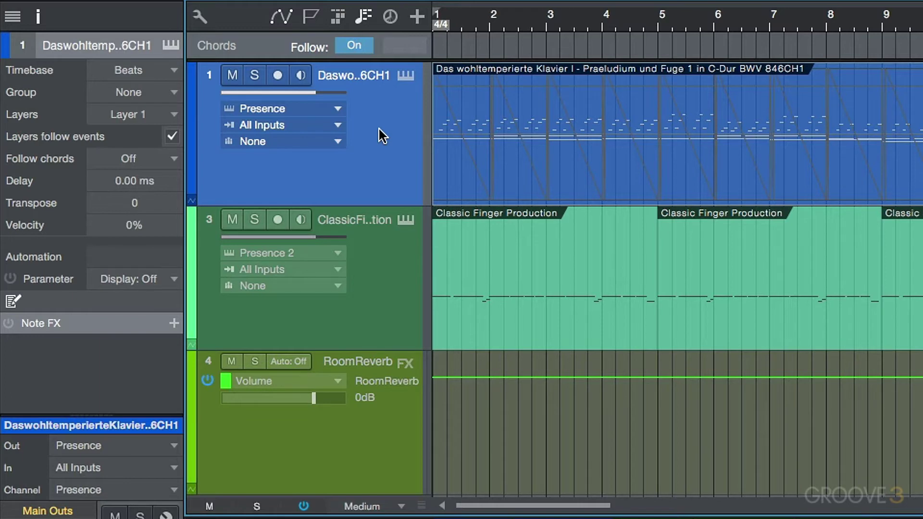
Compare with the Classic Finger Production track, then set the Bach track's Follow chords to Parallel
click(391, 255)
click(382, 153)
click(390, 278)
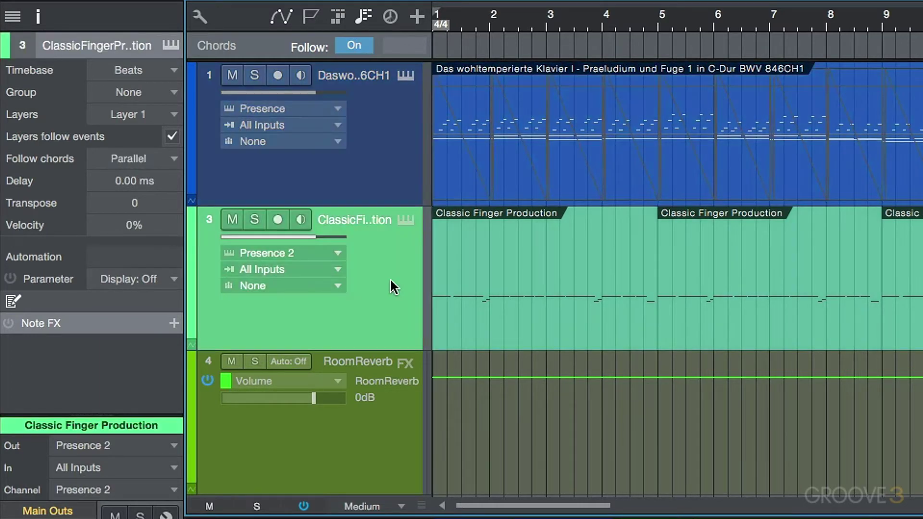
click(376, 176)
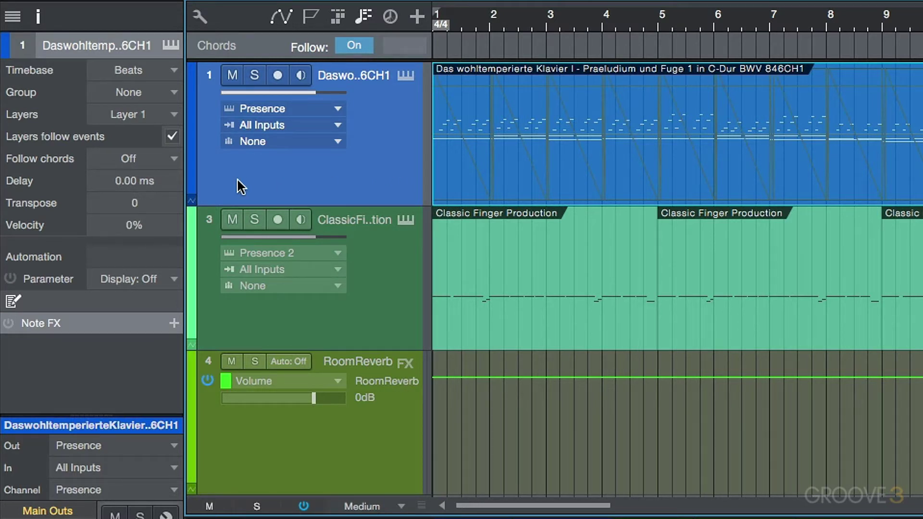
click(170, 160)
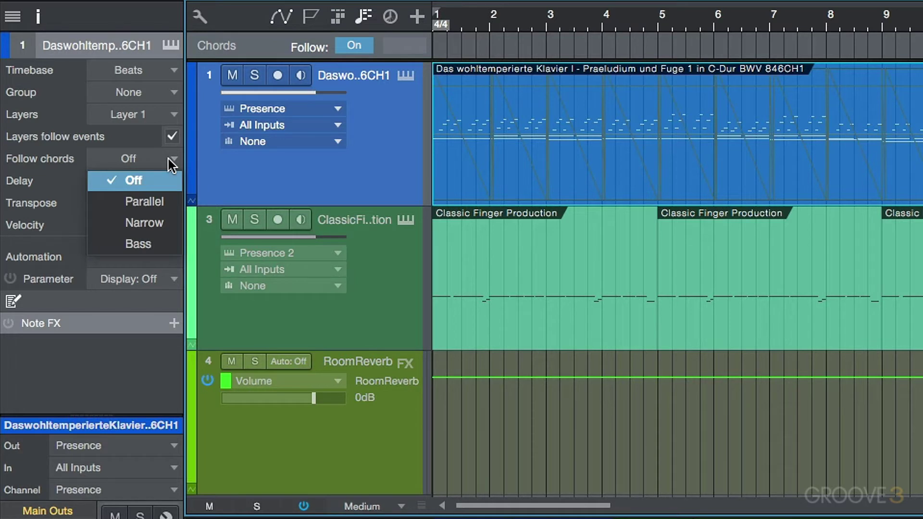
click(146, 202)
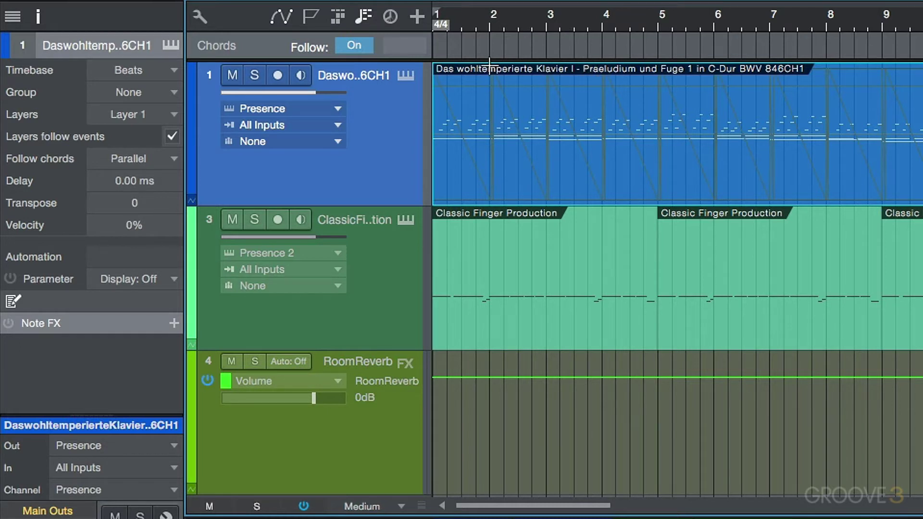
With Classic Finger Production muted, play the Bach part's opening bars zoomed in, then reselect the Bach track
click(388, 296)
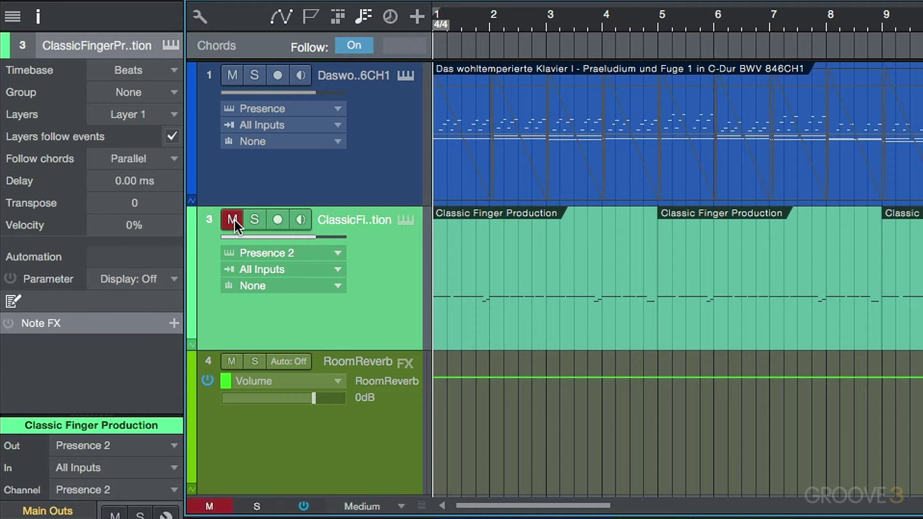
key(space)
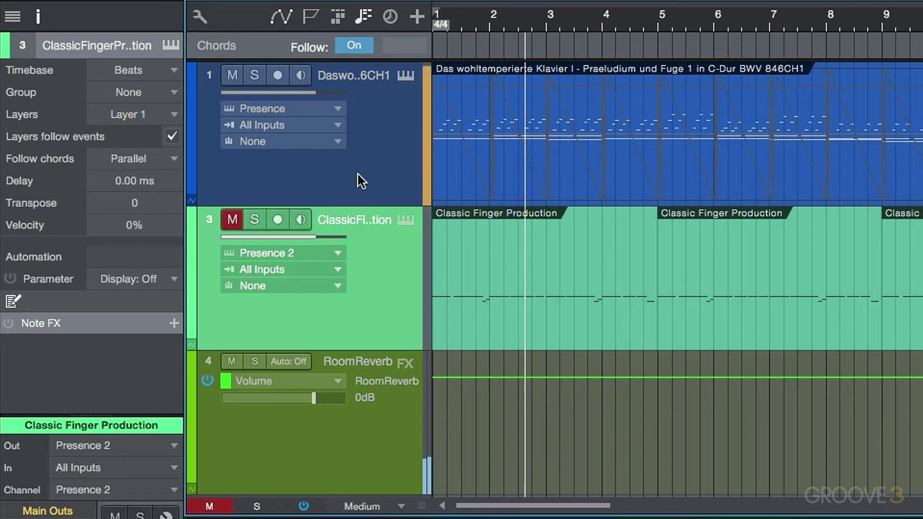
key(e)
key(e)
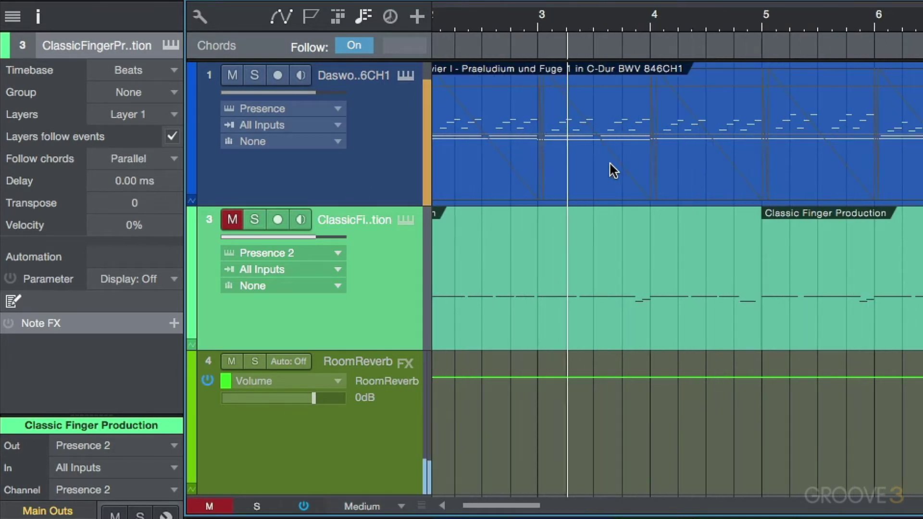
key(space)
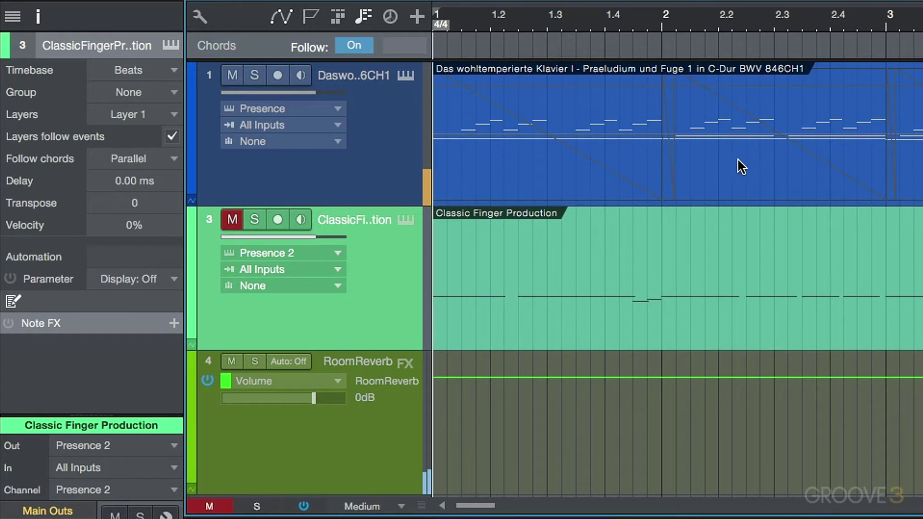
click(524, 175)
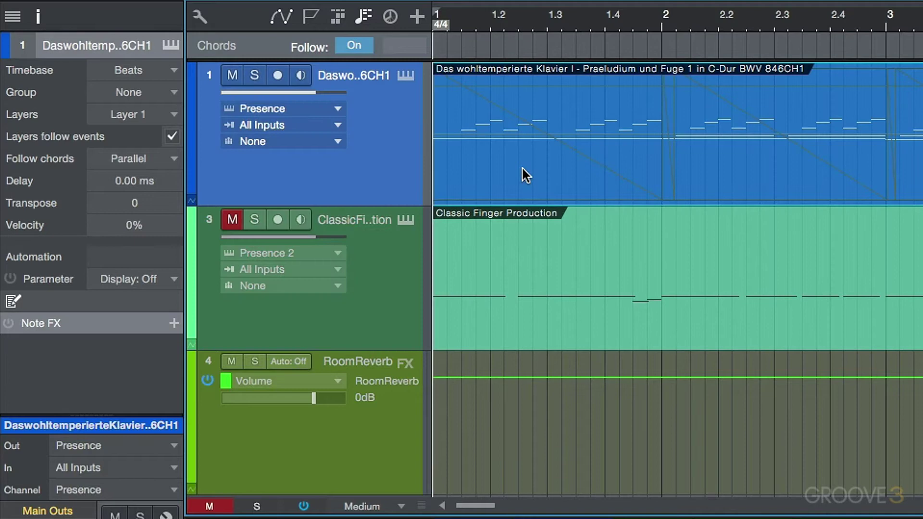
Drag the Bach event onto the chord track to extract its chords, then zoom out to view them
drag(531, 170, 511, 53)
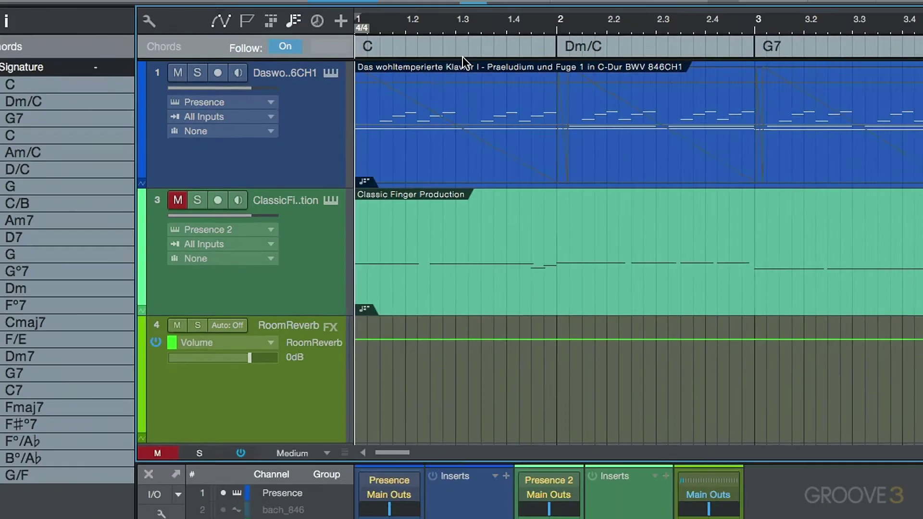
key(F4)
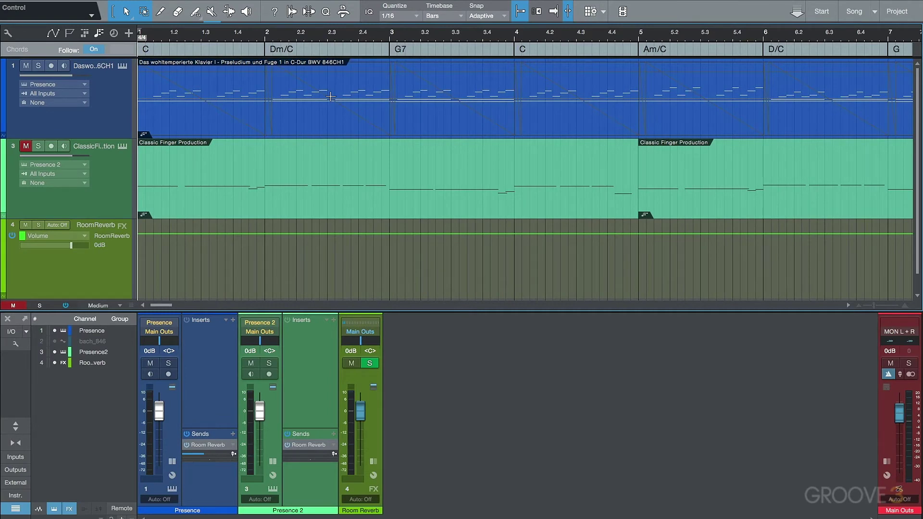
key(w)
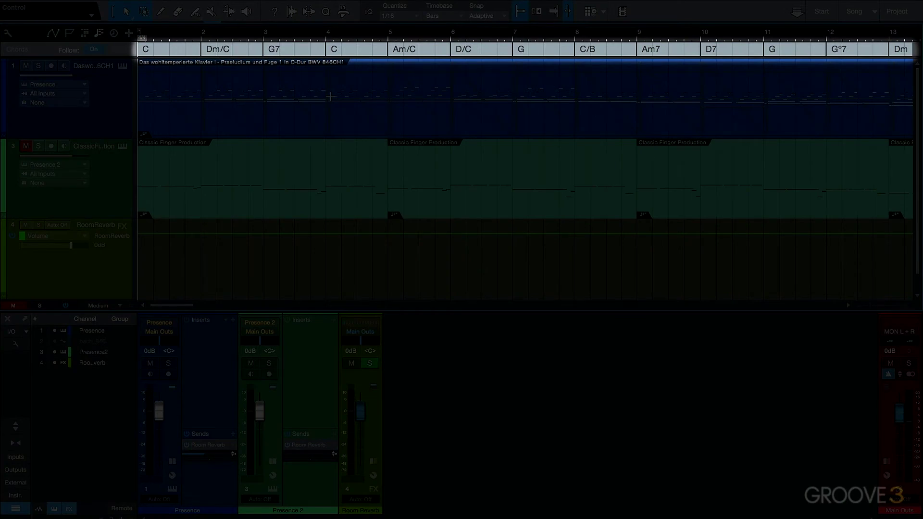
key(F4)
Play the song over the extracted chords, then select the first C chord to list the progression
click(117, 102)
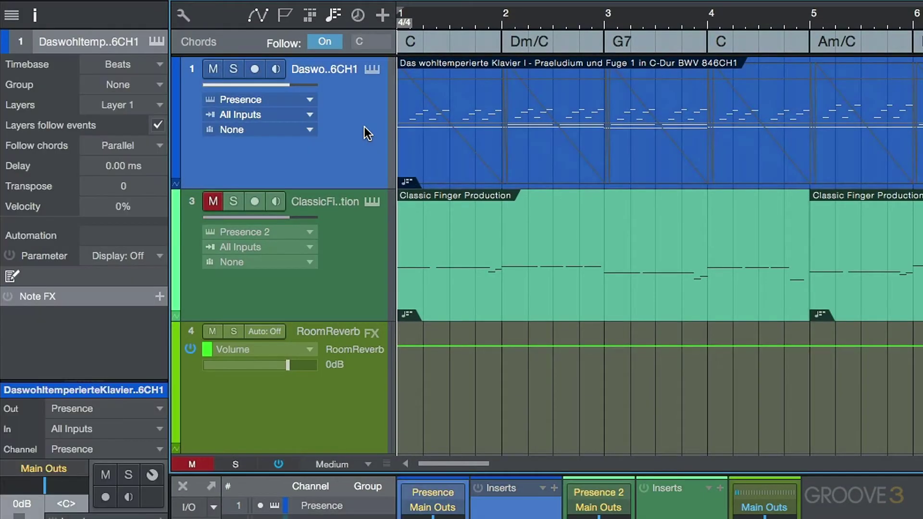
key(space)
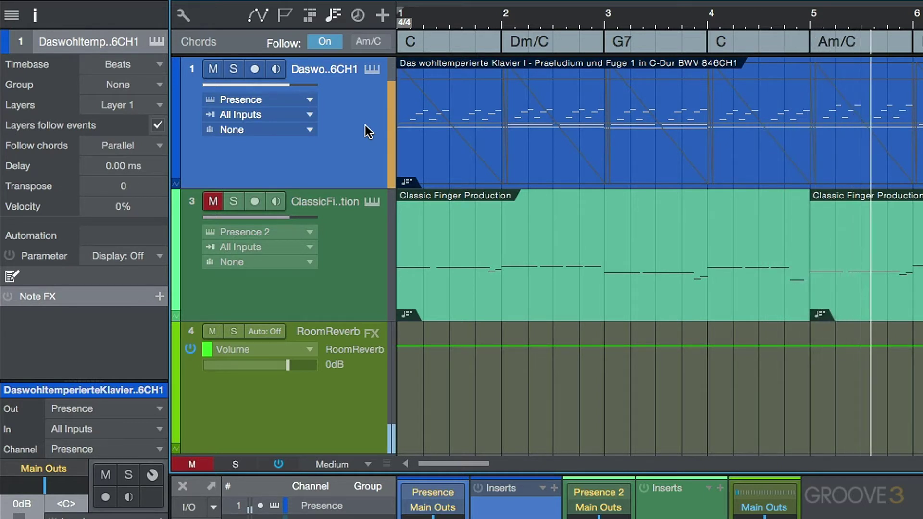
key(space)
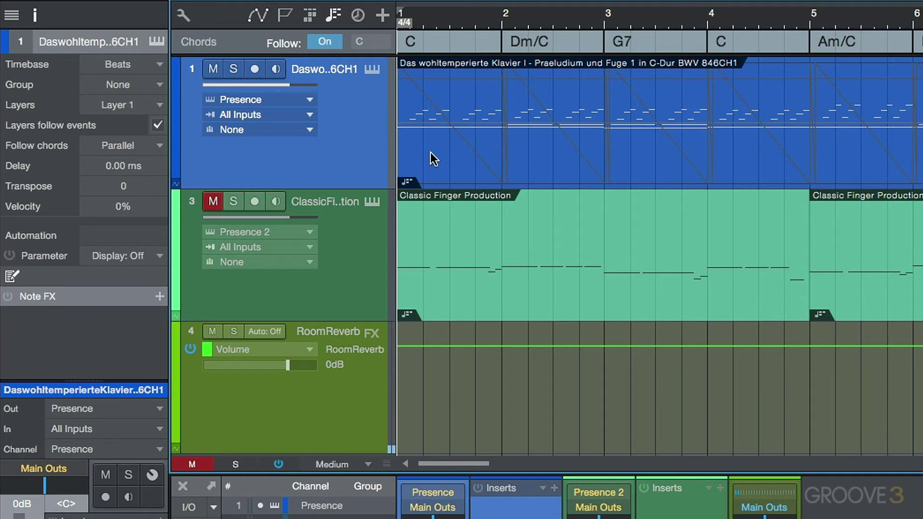
click(450, 40)
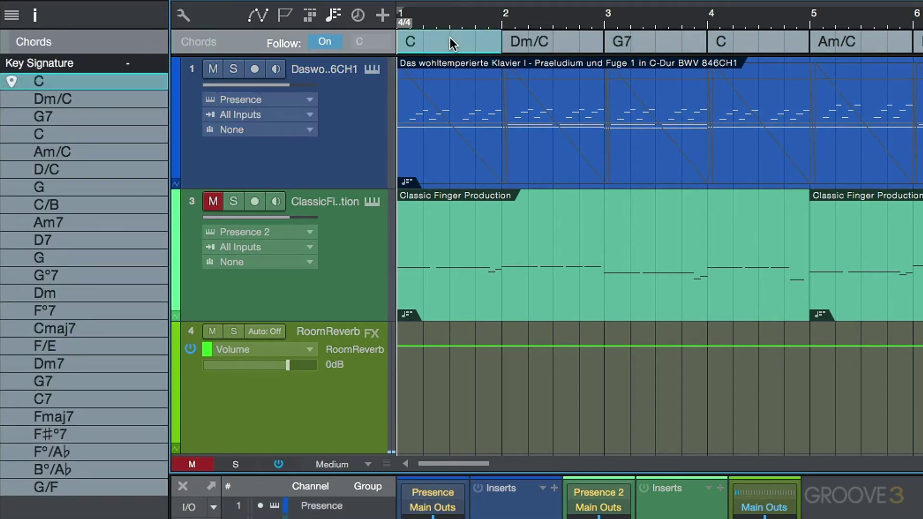
Change the first chord's type to minor (Cm), listen to it, then undo back to C
right_click(450, 37)
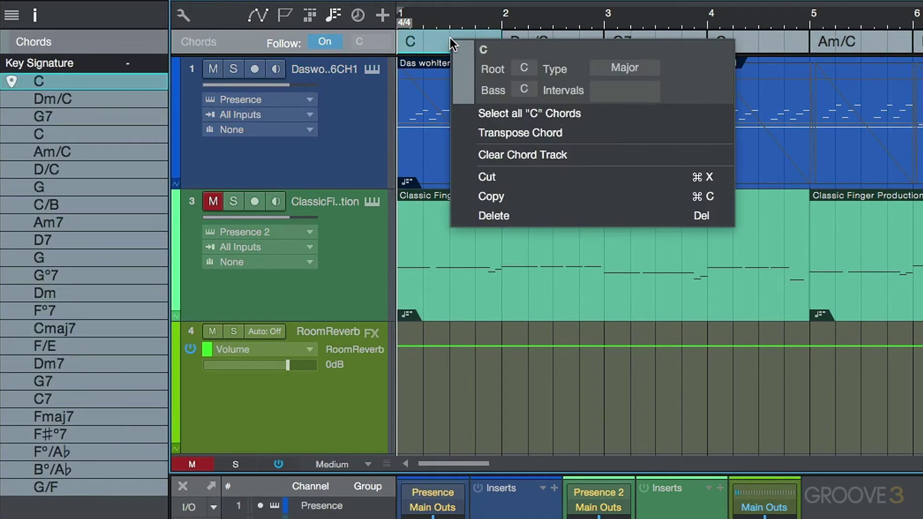
click(618, 70)
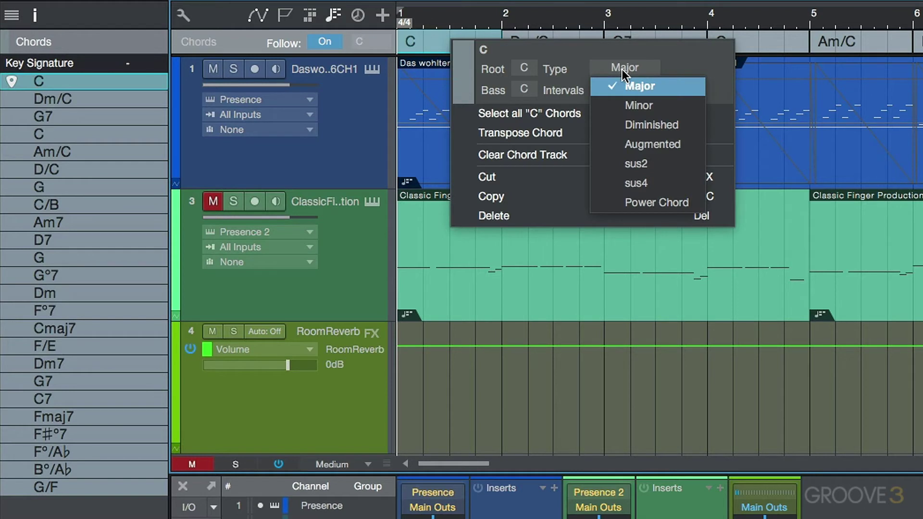
click(649, 103)
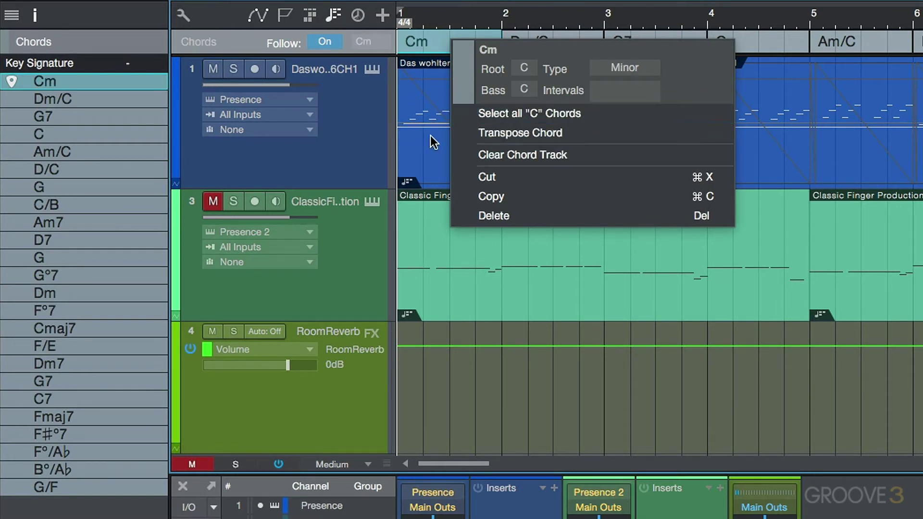
click(891, 449)
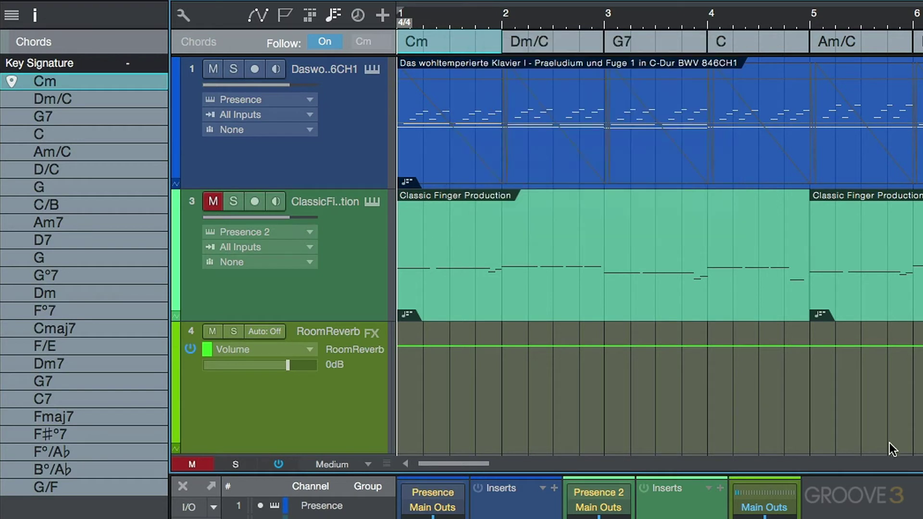
key(space)
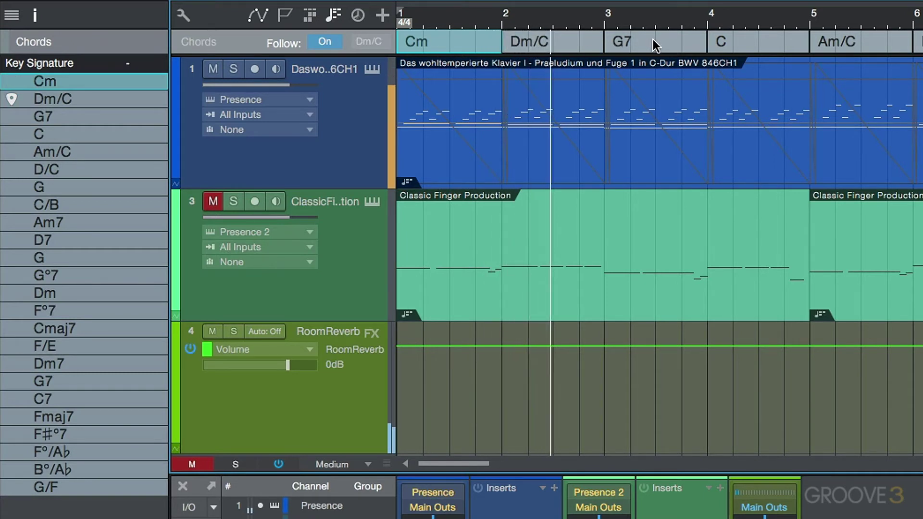
key(space)
key(ctrl+z)
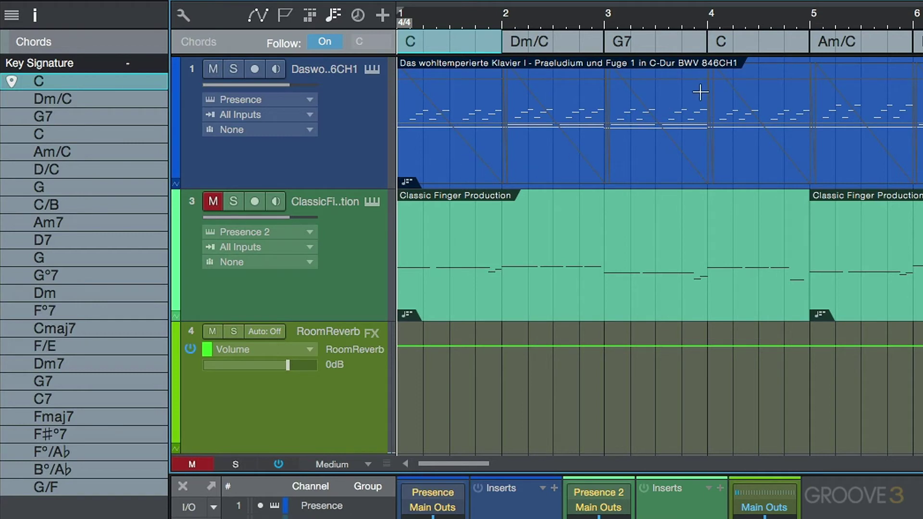
Audition from bar 4, change its C chord to diminished (C°), and play it again
click(749, 45)
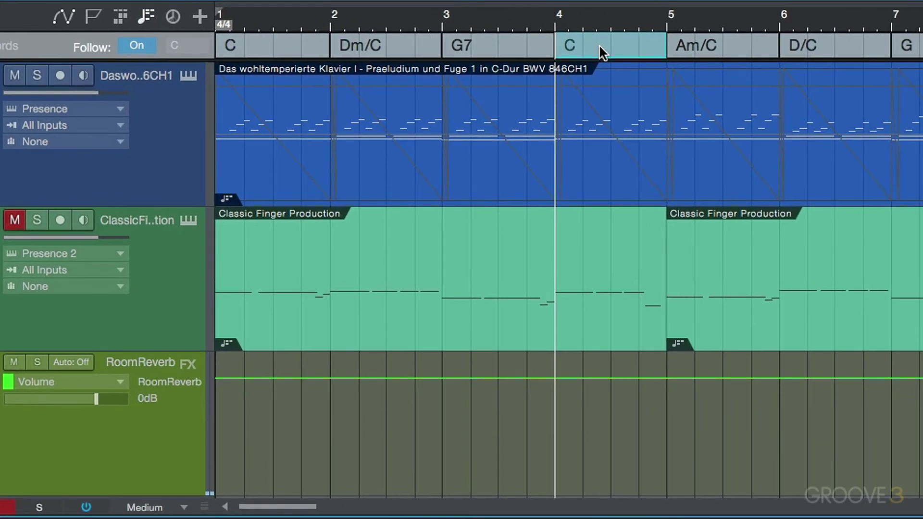
key(space)
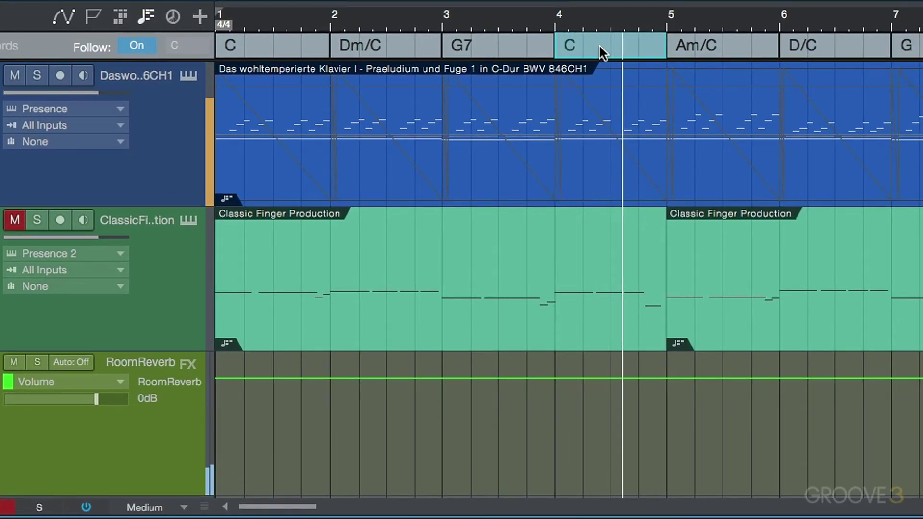
key(space)
right_click(600, 46)
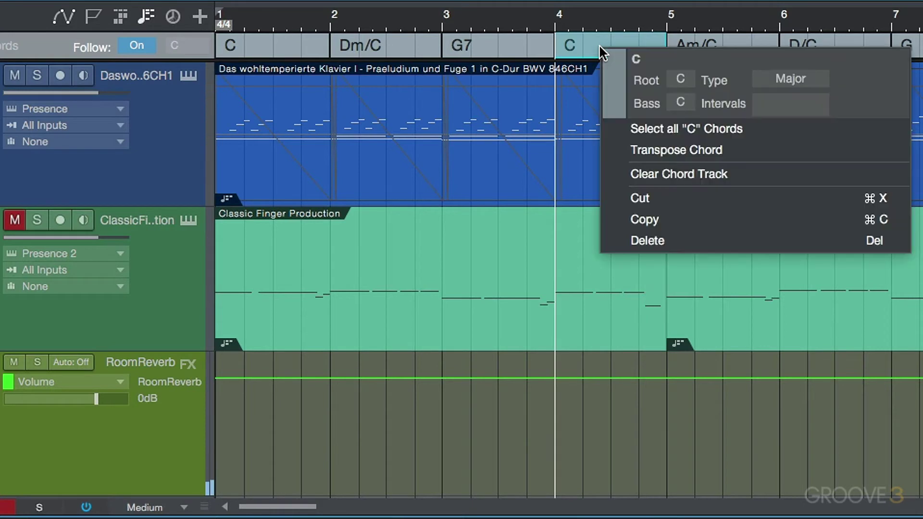
click(799, 79)
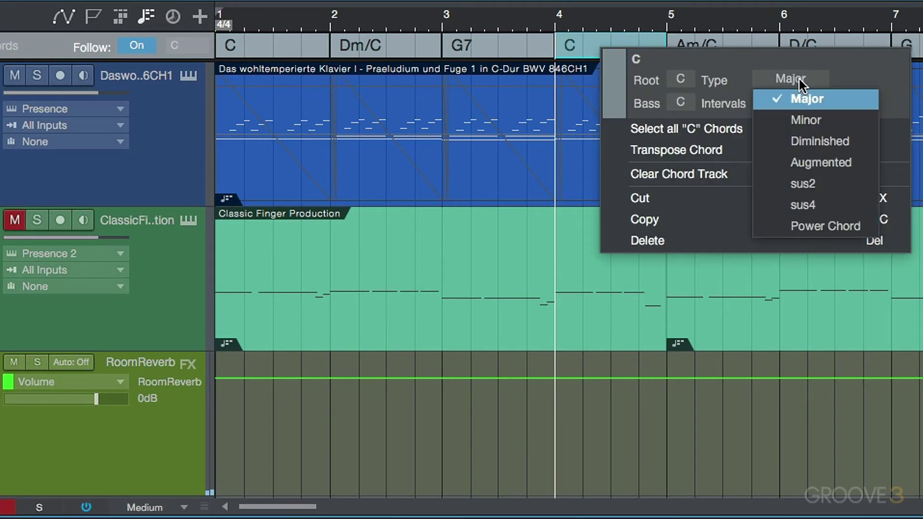
click(812, 141)
key(Escape)
key(space)
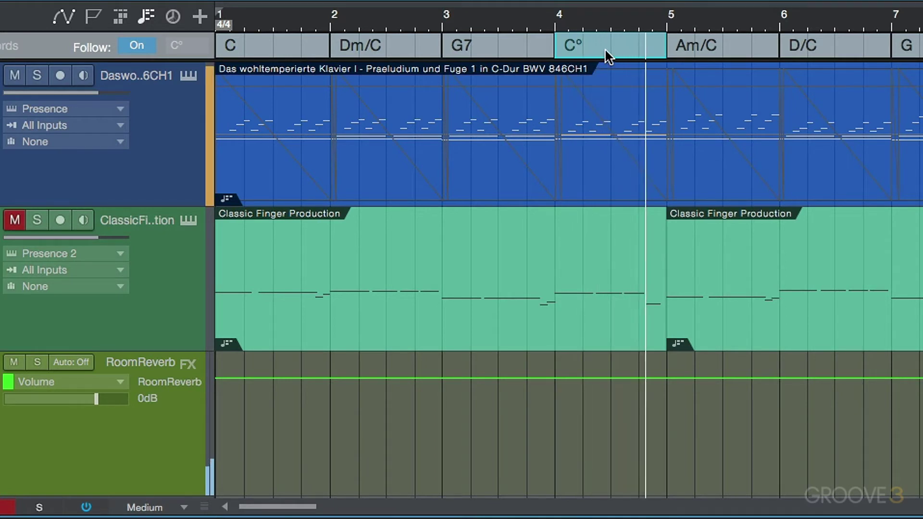
key(space)
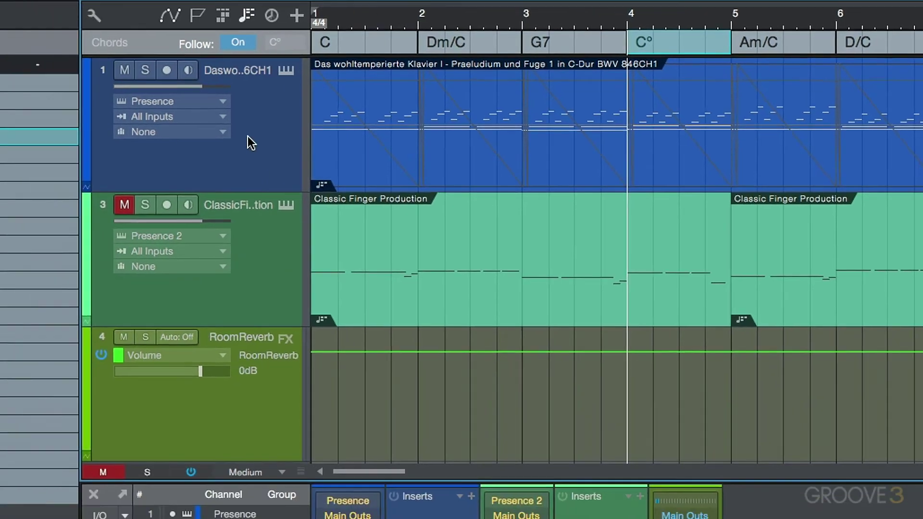
click(150, 145)
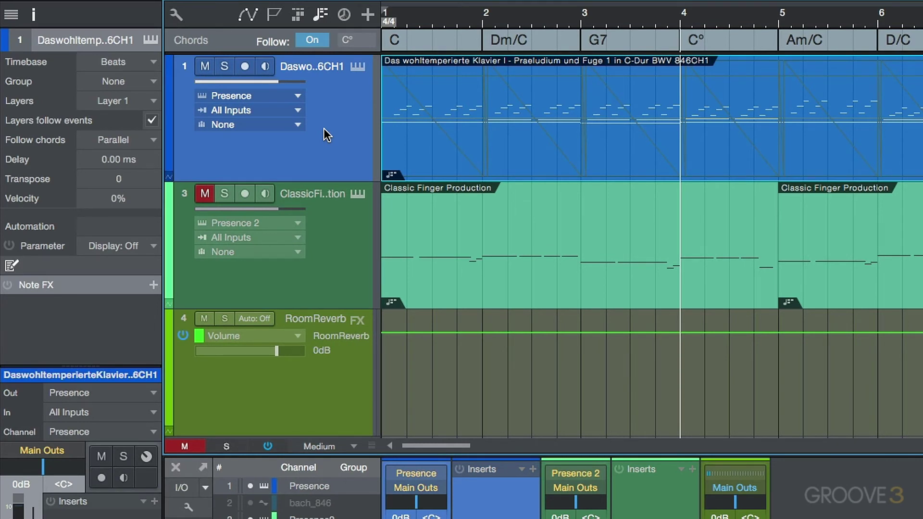
Restore the bar-4 chord to C, then transpose all chords by -3 semitones into A
click(695, 47)
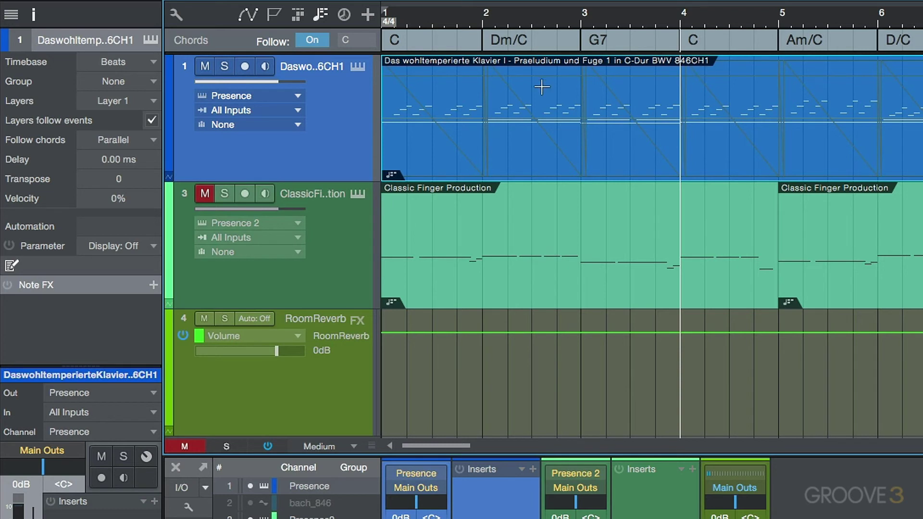
click(439, 47)
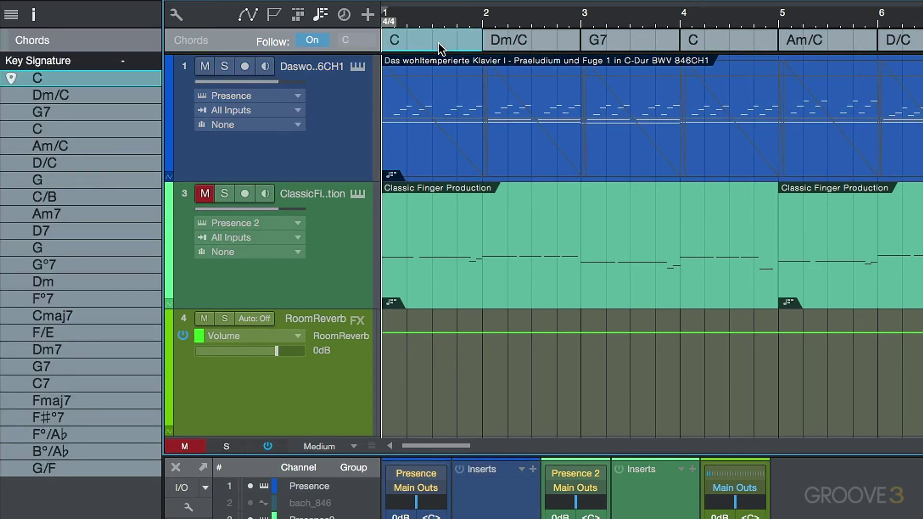
key(ctrl+a)
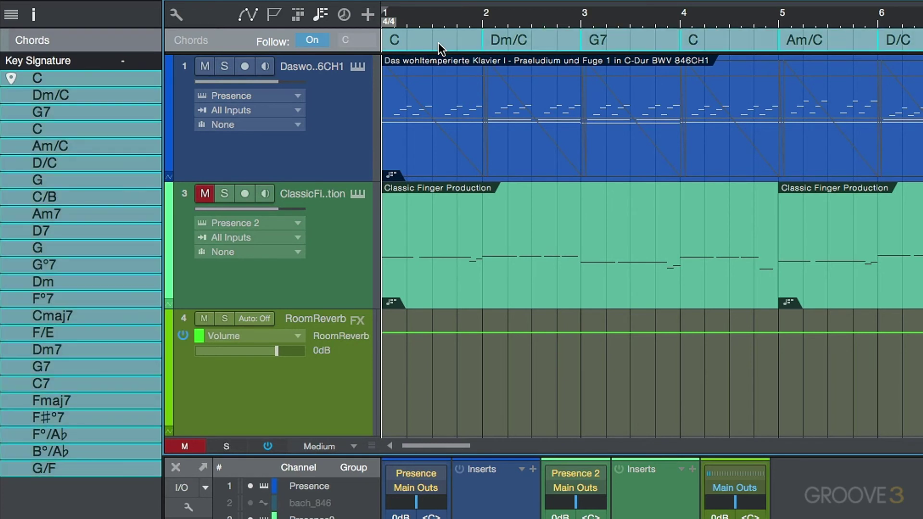
right_click(440, 38)
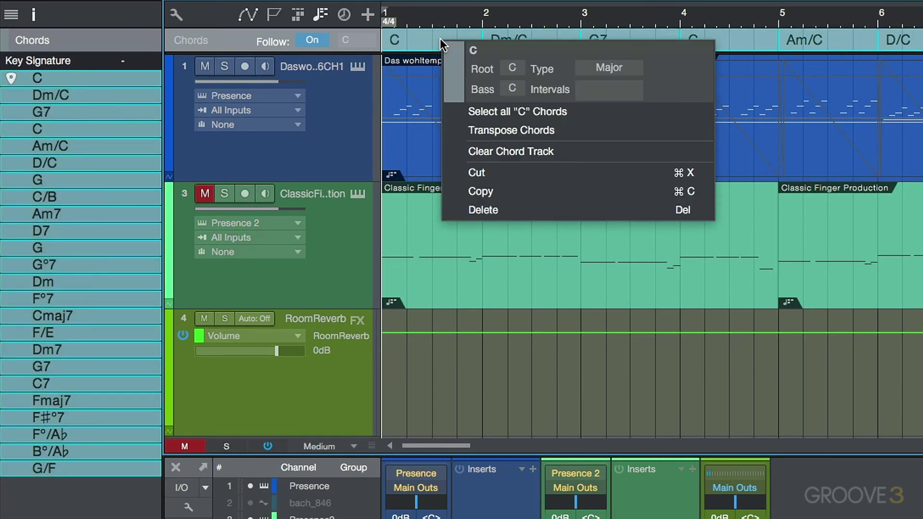
click(496, 134)
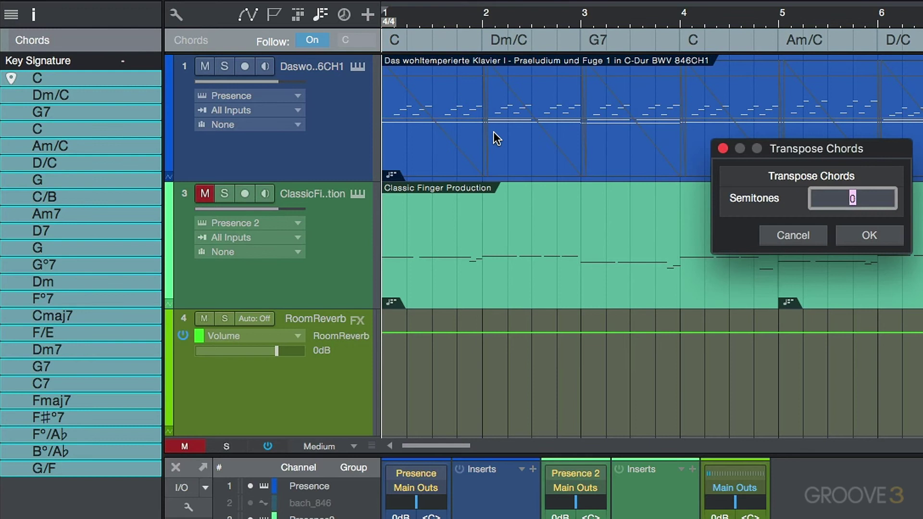
text(-3)
key(Return)
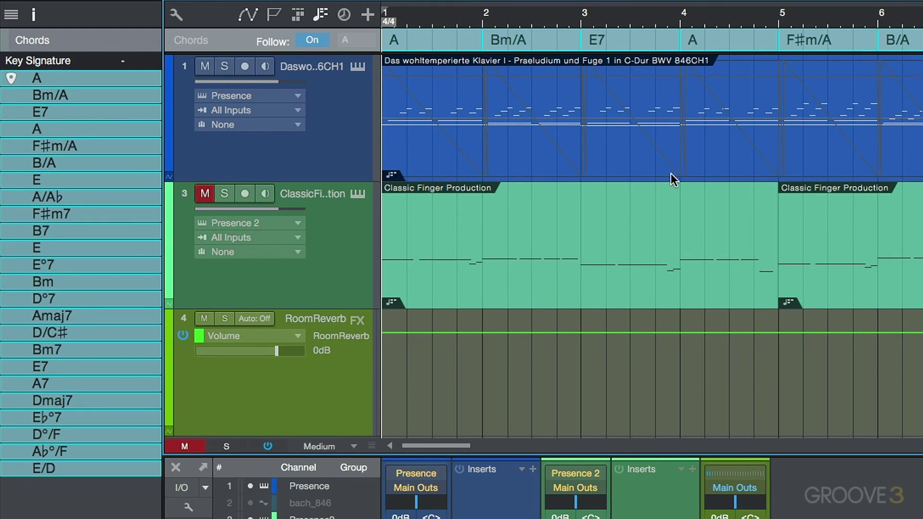
Play back the chords transposed into A and reselect track 1
key(space)
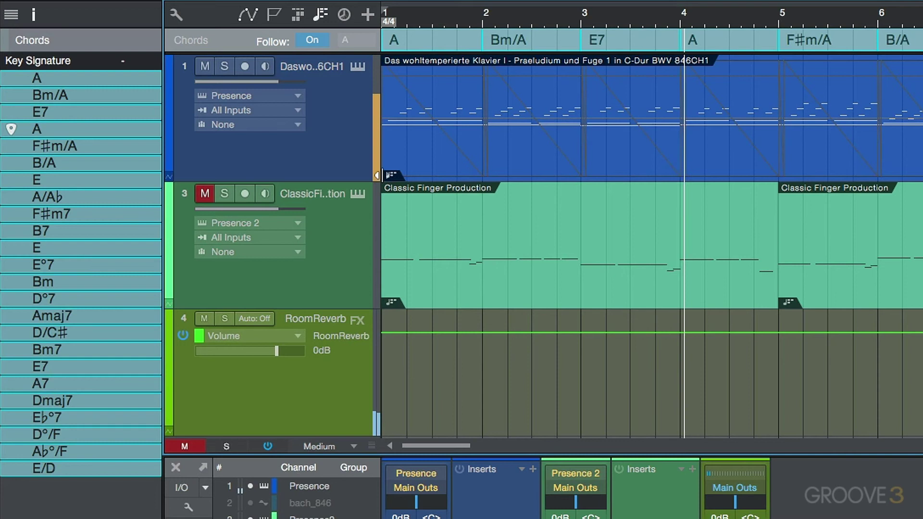
key(space)
click(348, 126)
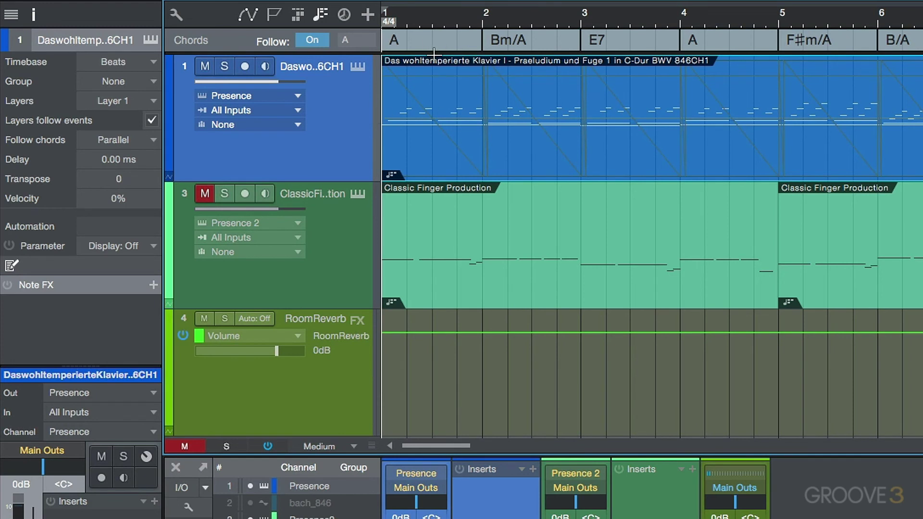
Undo, redo, then undo the -3 transposition, ending with the chords back in C
key(ctrl+z)
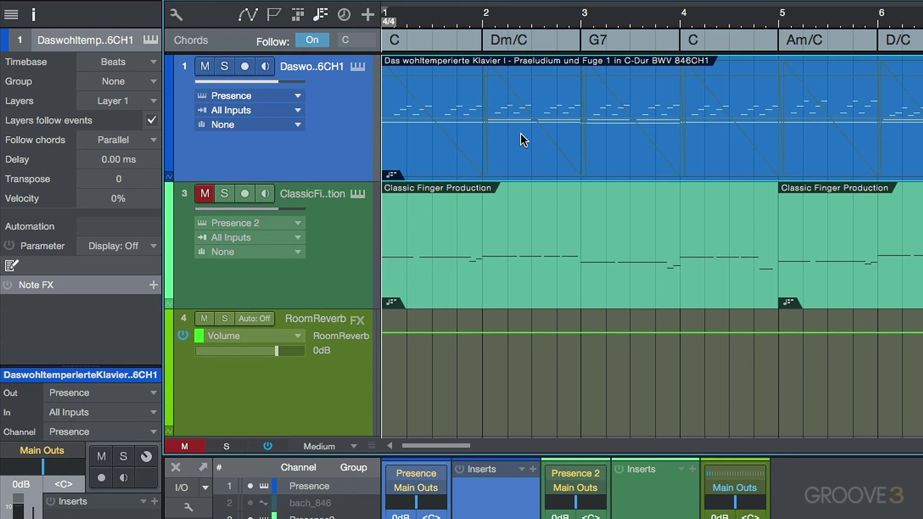
key(ctrl+y)
key(ctrl+z)
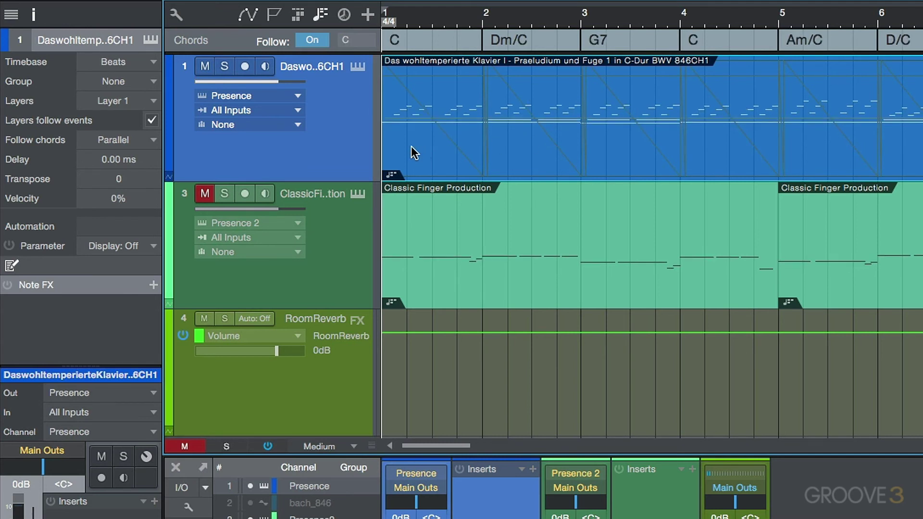